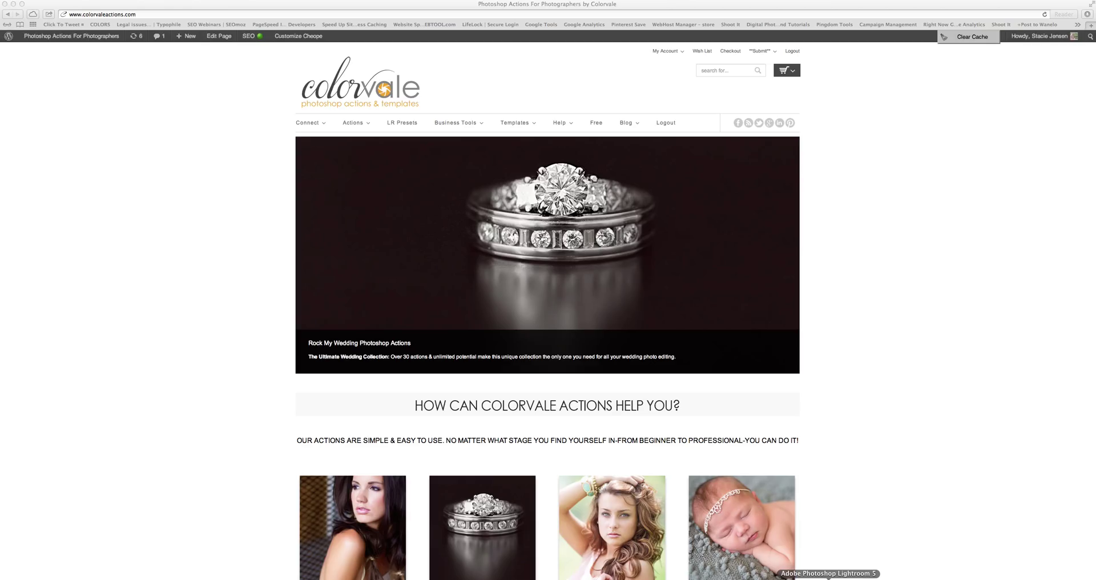
Step: Switch to Lightroom 5 and return the portrait to its Import history state in single-image Loupe view
left_click(827, 577)
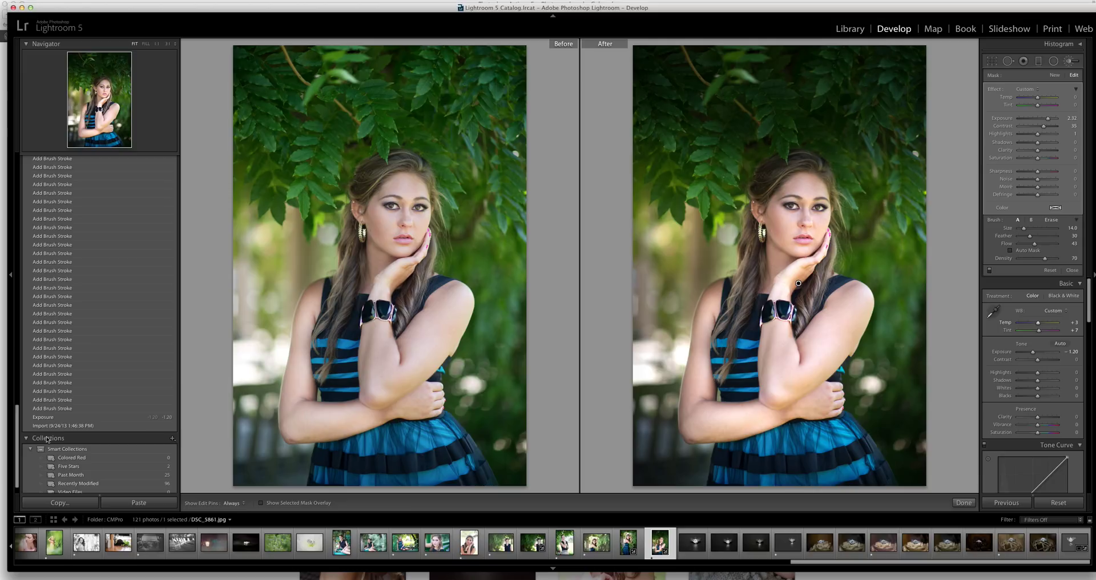
left_click(63, 427)
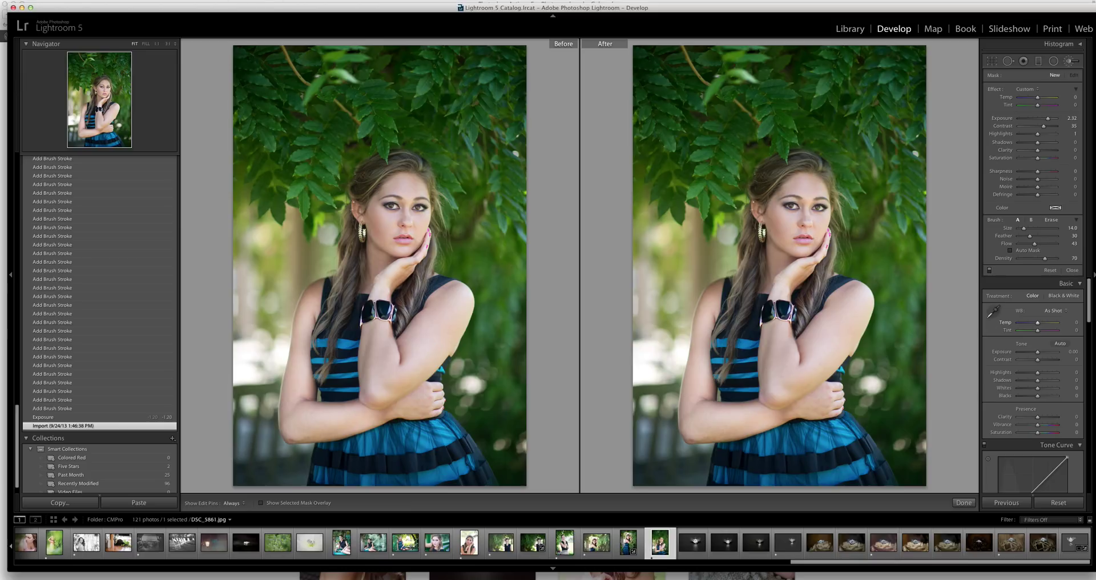
left_click(227, 2)
left_click(228, 69)
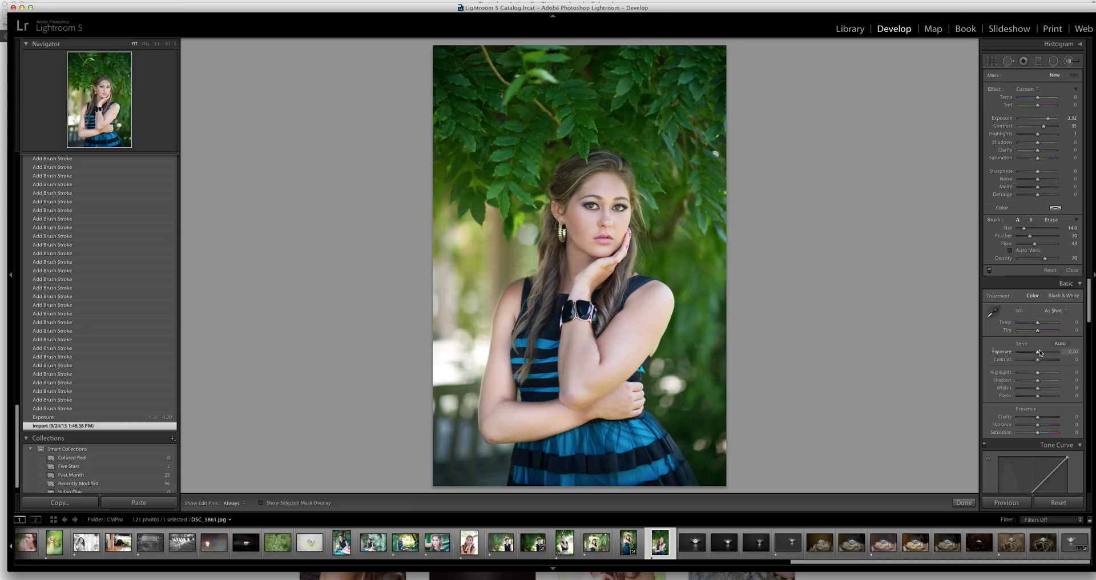
Step: Lower the portrait's overall exposure to -1.20 and activate the Adjustment Brush
left_click_drag(1038, 355, 1033, 354)
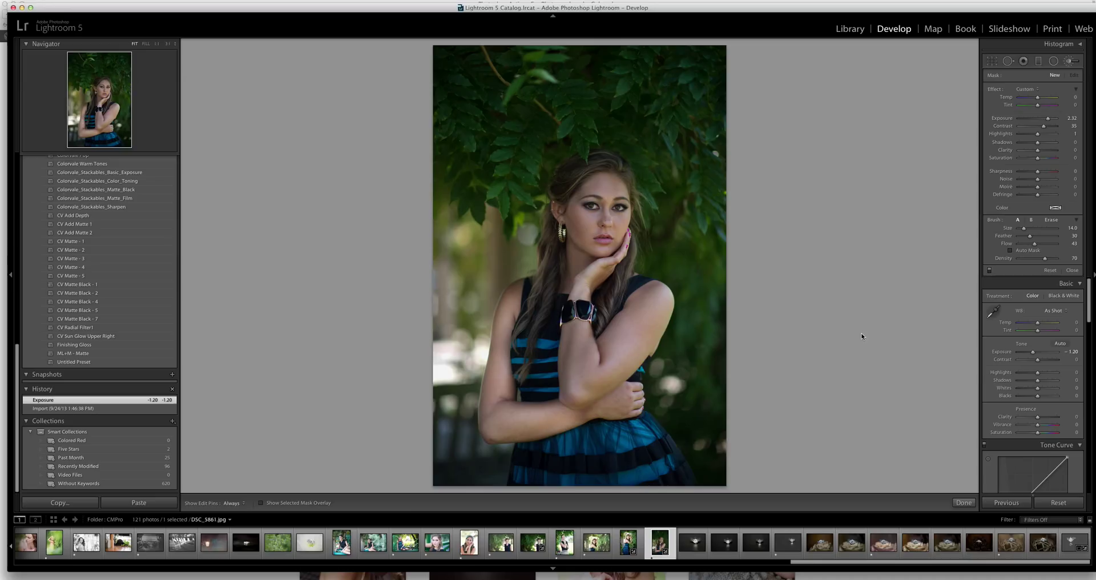
left_click(1071, 63)
left_click(1071, 63)
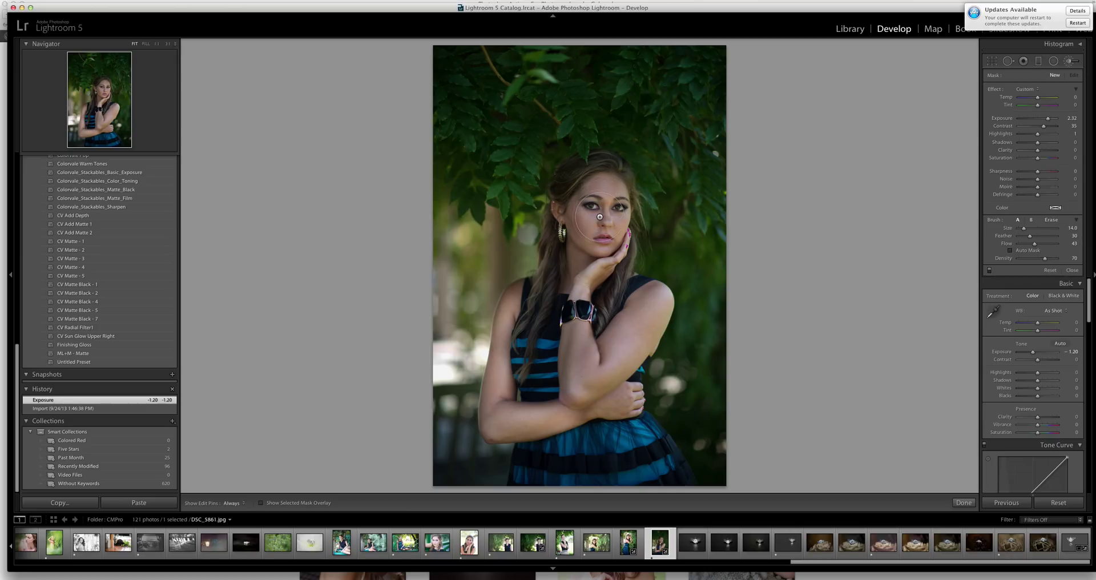
Step: Enlarge the brush to size 31 and paint the brightening adjustment over the woman's face, hair, arms and dress
scroll(600, 217, "up", 10)
scroll(599, 217, "up", 7)
left_click(604, 217)
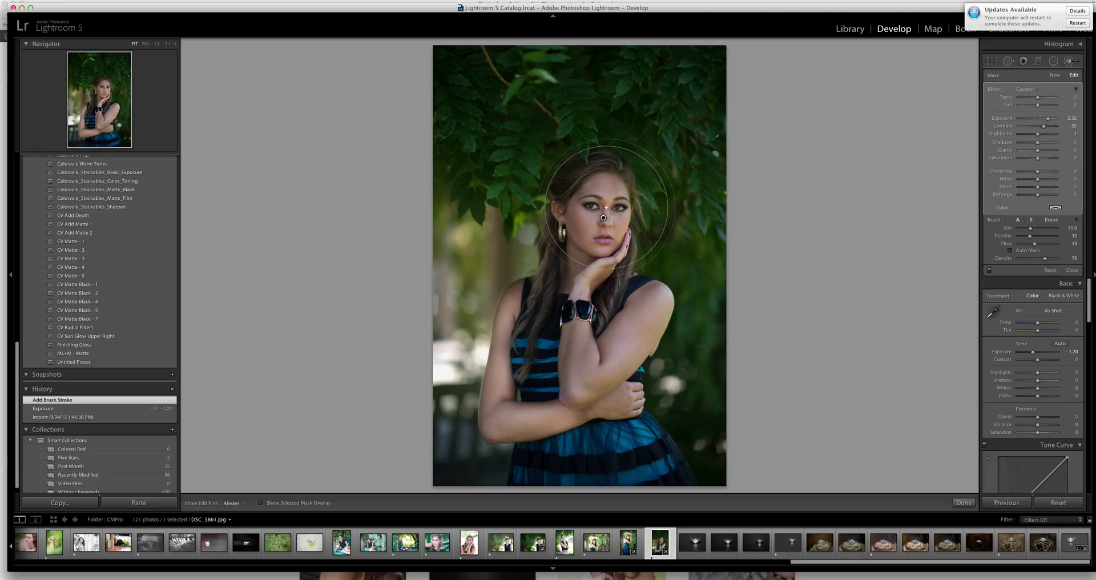
mouse_move(606, 208)
left_mouse_down()
mouse_move(580, 248)
mouse_move(578, 348)
mouse_move(546, 386)
mouse_move(588, 401)
left_mouse_up()
key("h")
mouse_move(592, 399)
left_mouse_down()
mouse_move(632, 321)
mouse_move(576, 391)
mouse_move(577, 449)
mouse_move(619, 474)
mouse_move(566, 419)
left_mouse_up()
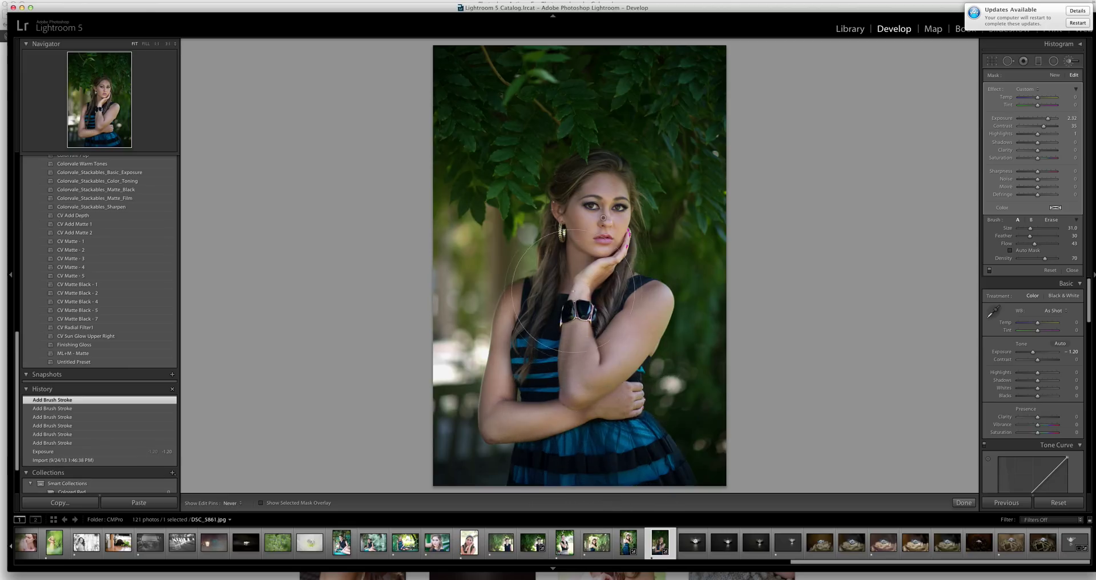
mouse_move(574, 291)
left_mouse_down()
mouse_move(594, 185)
mouse_move(599, 224)
left_mouse_up()
mouse_move(573, 309)
left_mouse_down()
mouse_move(538, 346)
mouse_move(545, 389)
left_mouse_up()
mouse_move(513, 423)
left_mouse_down()
mouse_move(545, 414)
mouse_move(572, 372)
left_mouse_up()
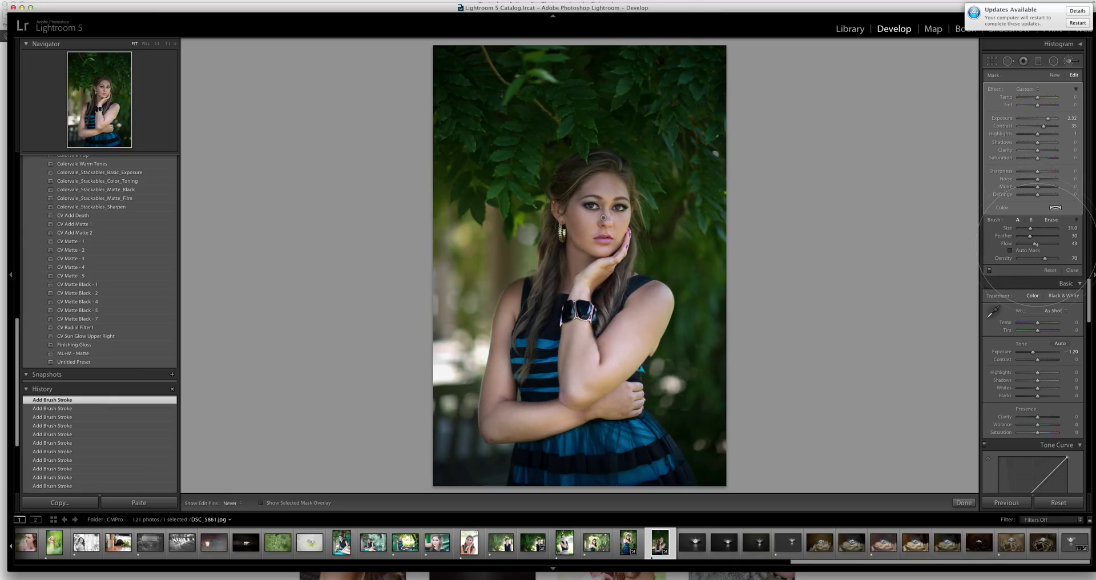
key("h")
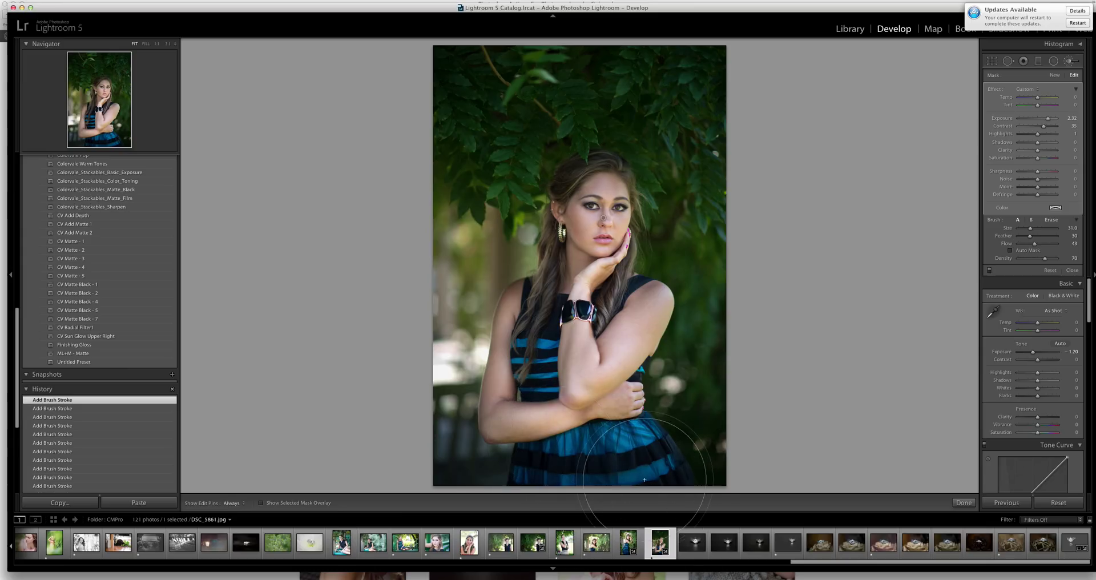
key("h")
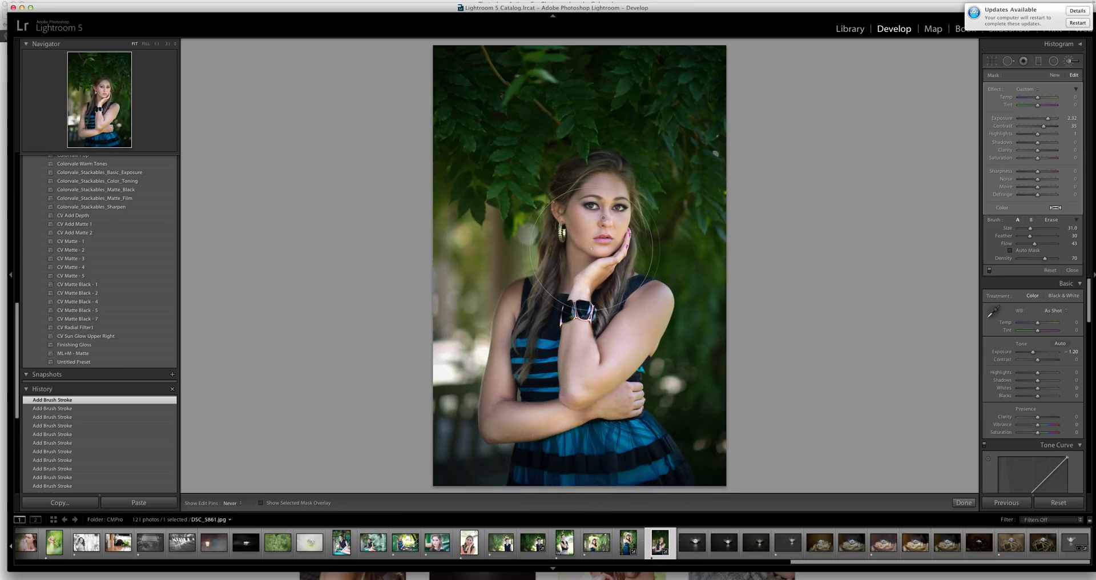
key("h")
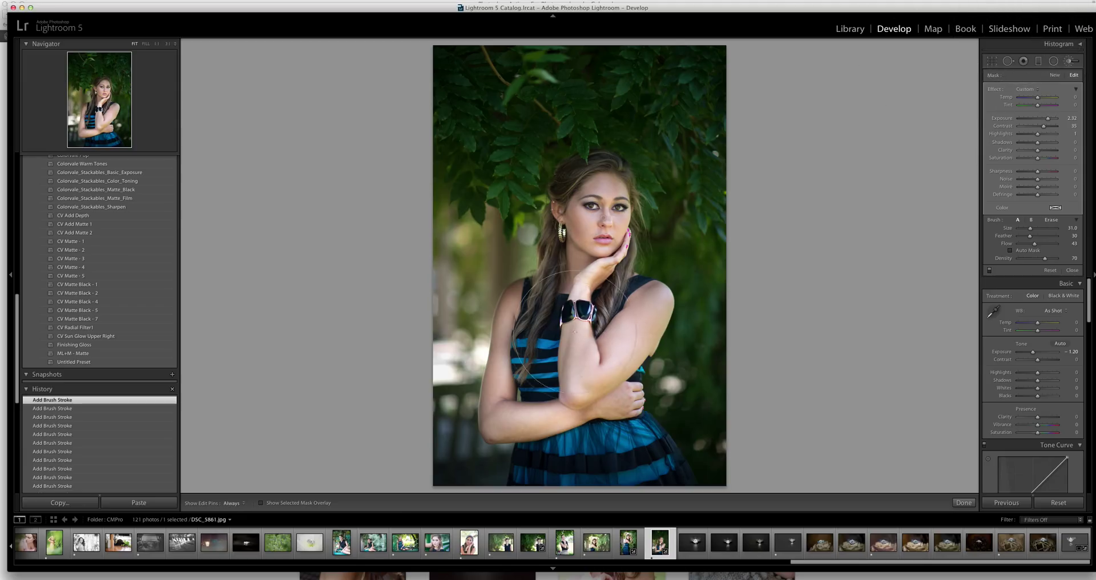
key("h")
Step: Set the brush flow to 50 and size to 19, and build up more brightening over her body
key("5")
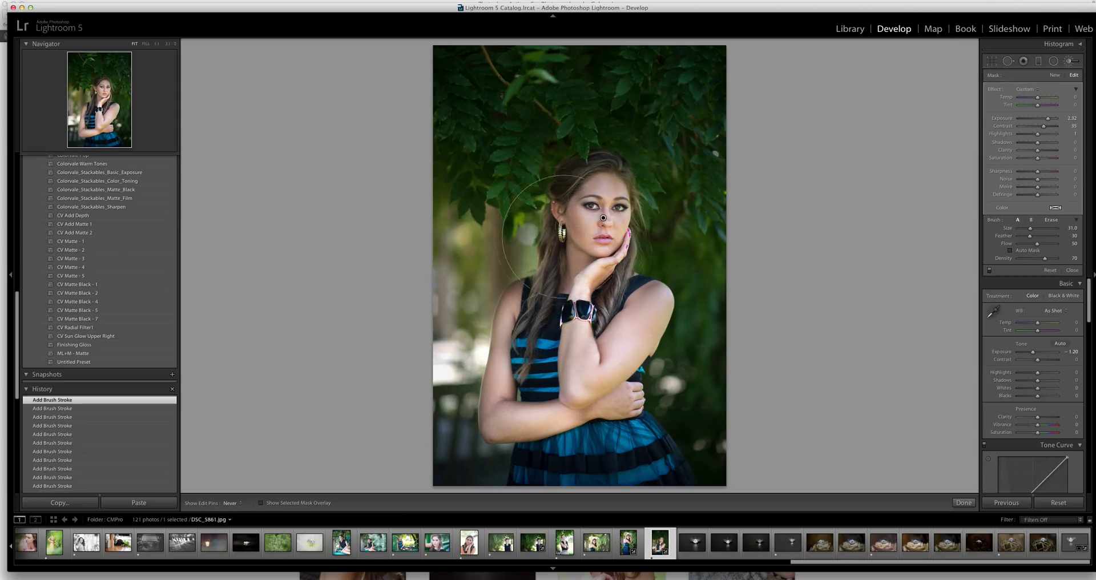
key("h")
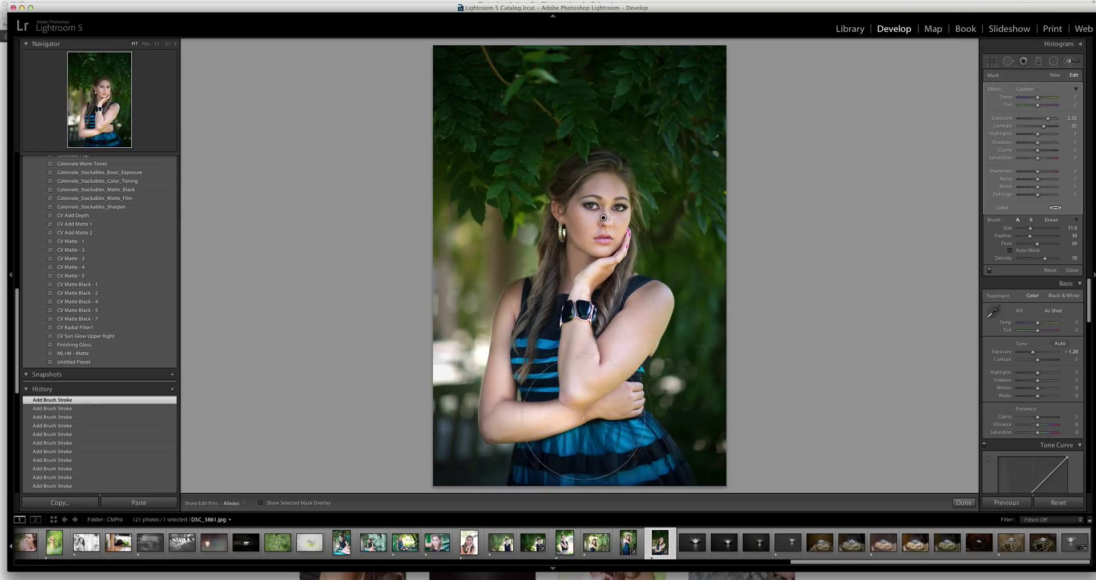
key("[")
key("[")
scroll(567, 385, "down", 10)
key("h")
key("h")
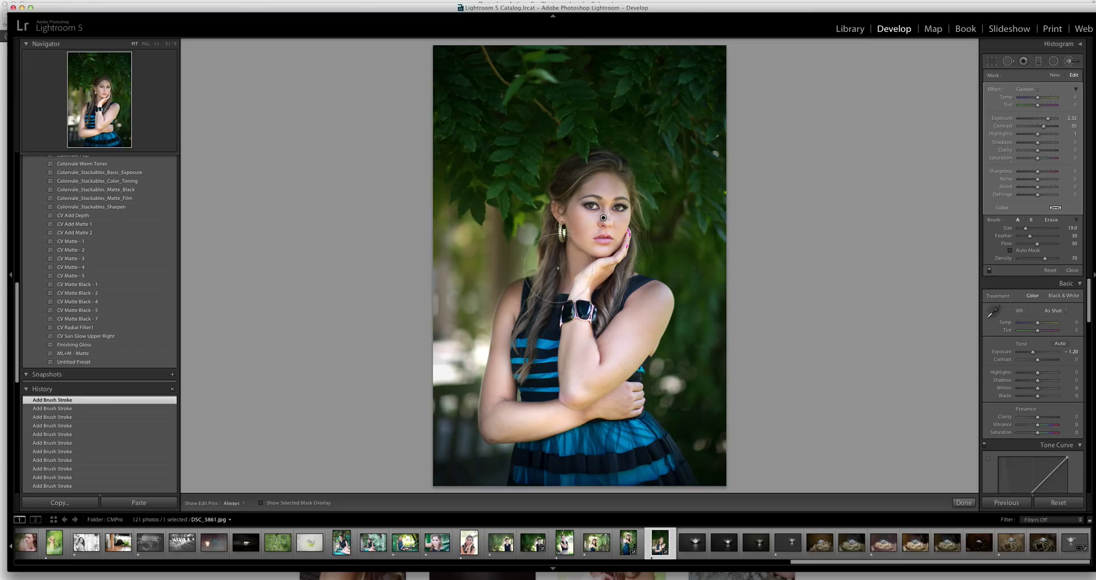
key("h")
key("h")
key("h")
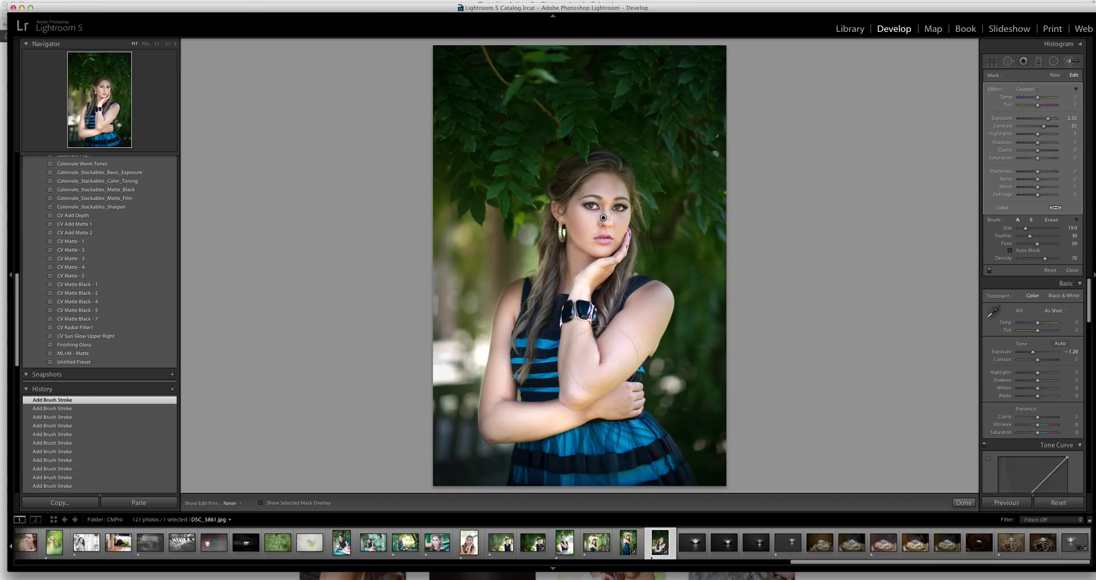
key("h")
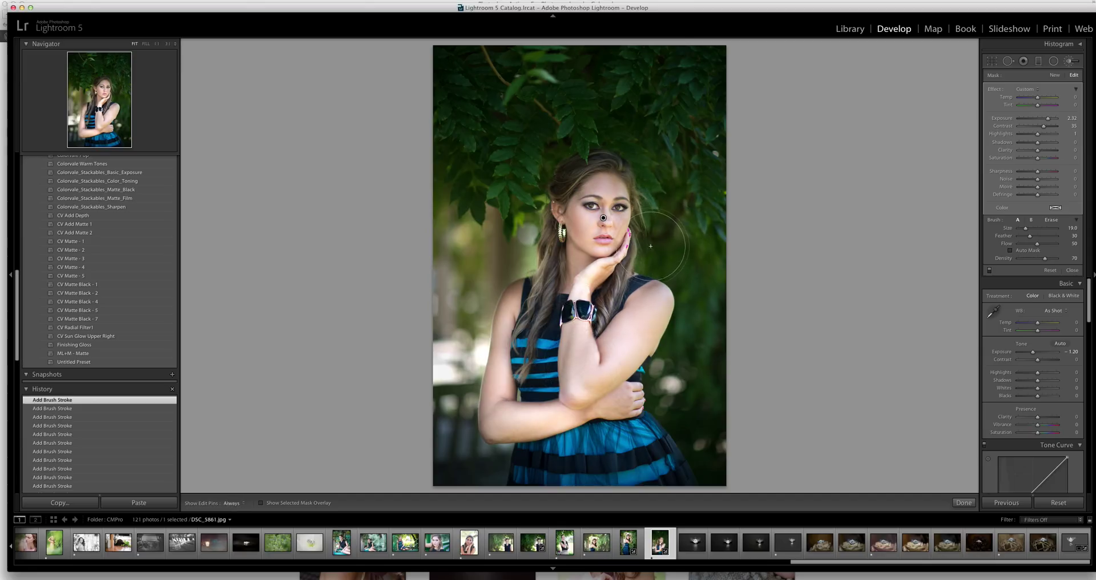
Step: Brush the brightening onto the blurred background on both sides of the woman and enlarge the brush to size 33
mouse_move(651, 246)
left_mouse_down()
mouse_move(679, 228)
mouse_move(708, 263)
mouse_move(718, 257)
mouse_move(709, 268)
mouse_move(672, 265)
left_mouse_up()
key("h")
key("h")
mouse_move(503, 235)
left_mouse_down()
mouse_move(466, 238)
mouse_move(488, 242)
mouse_move(449, 218)
mouse_move(441, 186)
mouse_move(489, 196)
mouse_move(527, 227)
mouse_move(497, 219)
mouse_move(483, 280)
left_mouse_up()
scroll(705, 258, "up", 1)
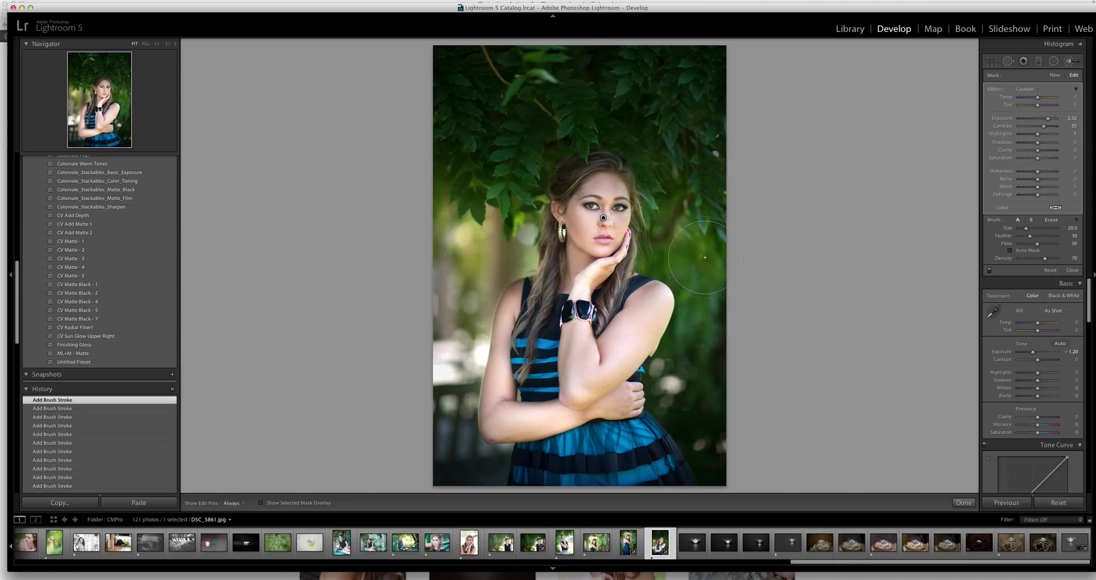
scroll(705, 258, "up", 10)
scroll(648, 241, "up", 3)
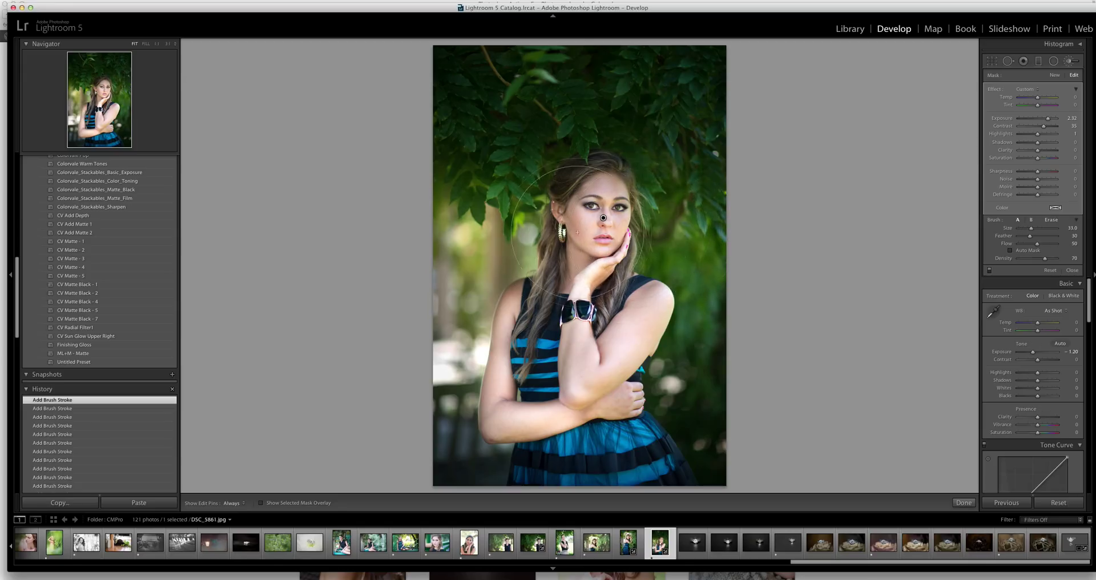
Step: Examine the painted area with the red mask overlay and check the brush's Erase mode settings
mouse_move(604, 219)
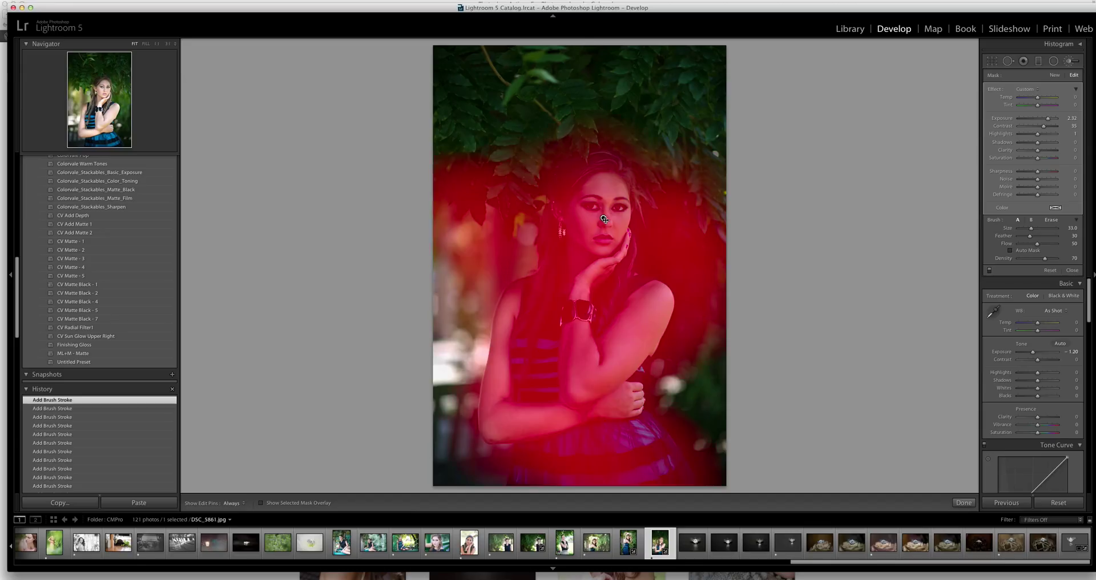
key("alt")
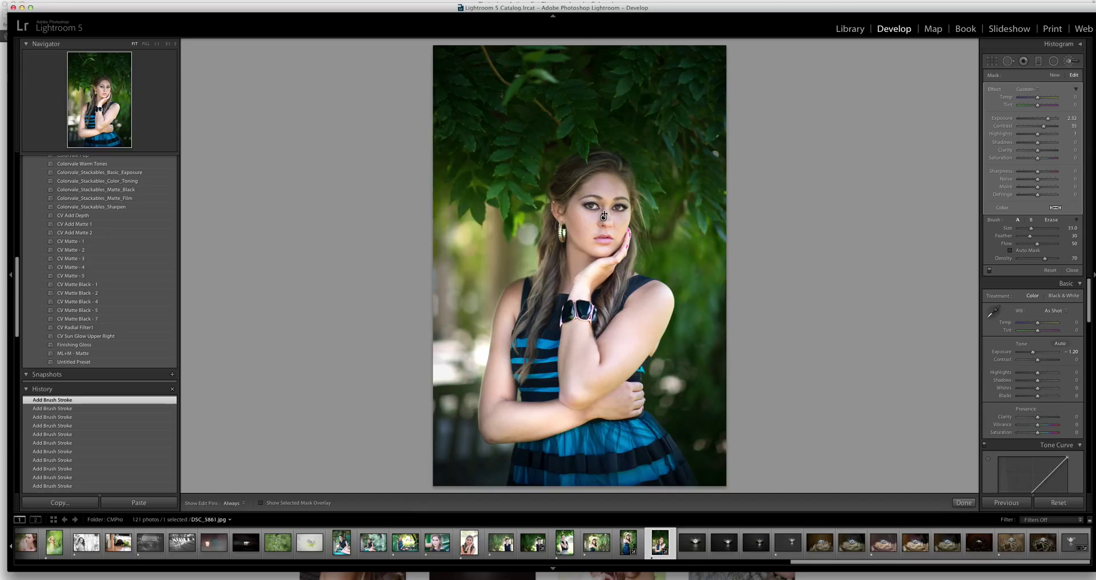
key("alt")
key("alt")
scroll(604, 217, "up", 1)
scroll(603, 218, "up", 9)
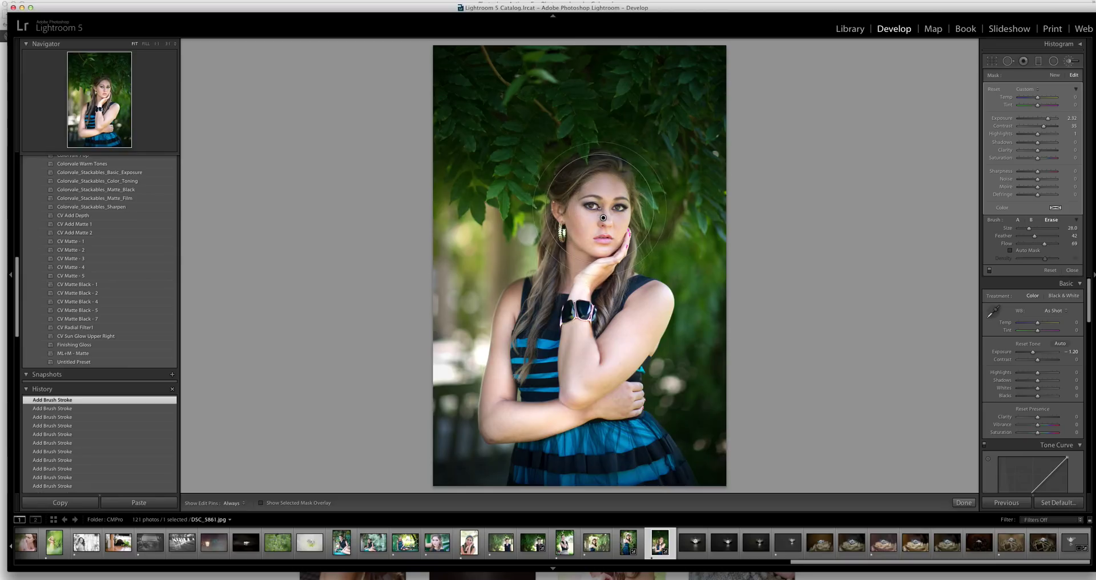
left_click(603, 217, "alt")
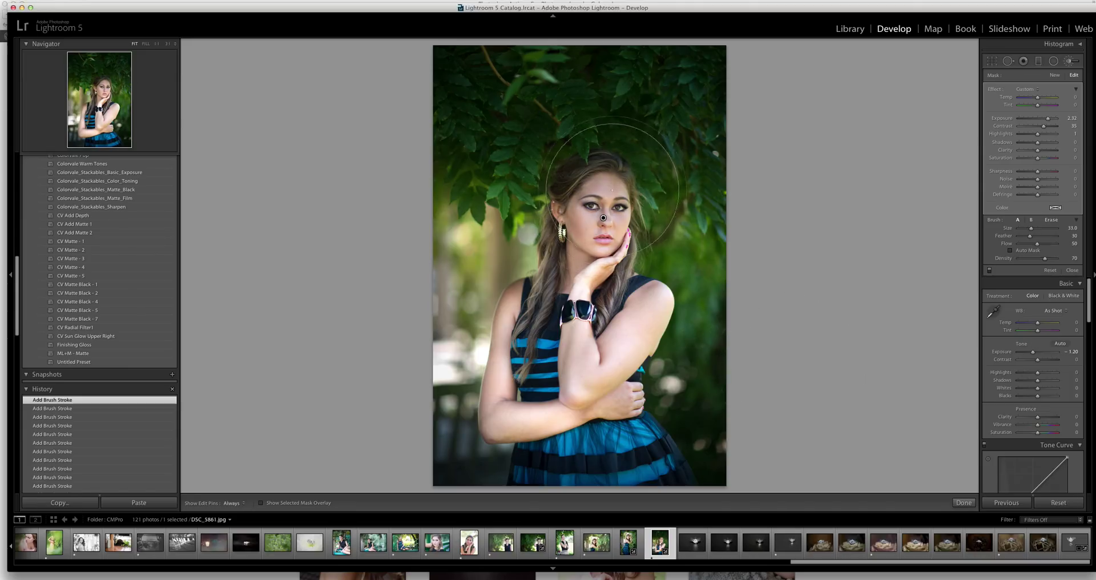
key("h")
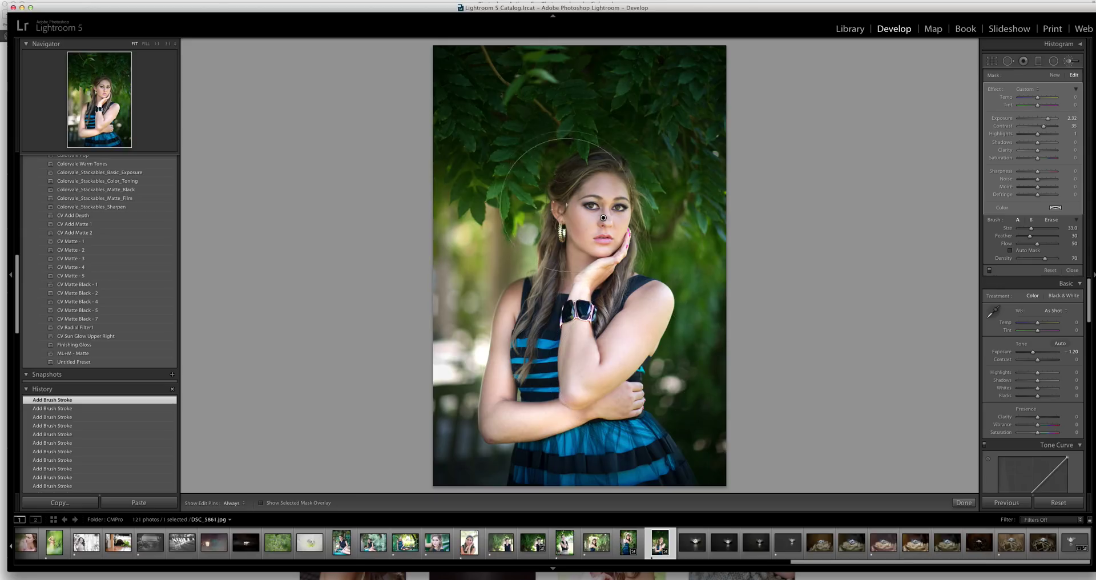
key("alt")
key("alt")
Step: Set the portrait's overall Tint to +4 and the brush adjustment's Temp to 4
left_click(1076, 330)
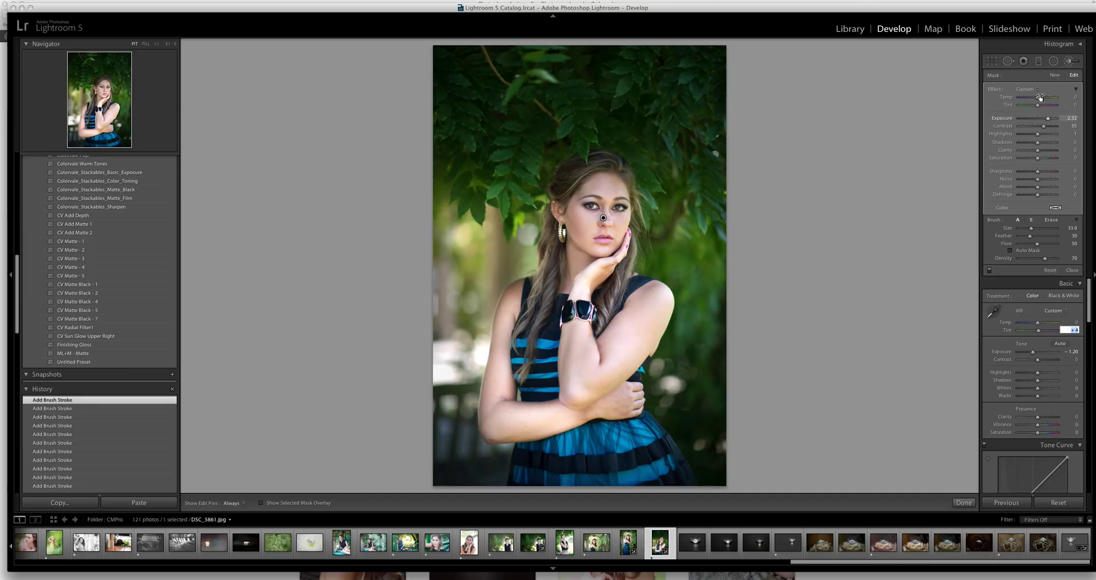
key("Return")
left_click(1076, 97)
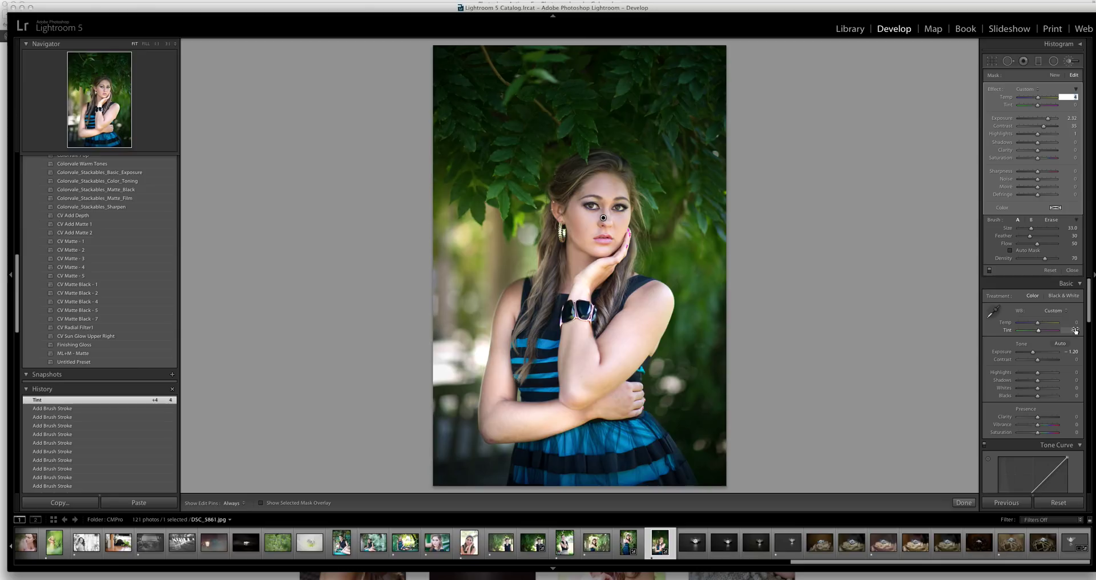
Step: Compare the portrait in a split Before/After view and return to Loupe view
left_click(223, 0)
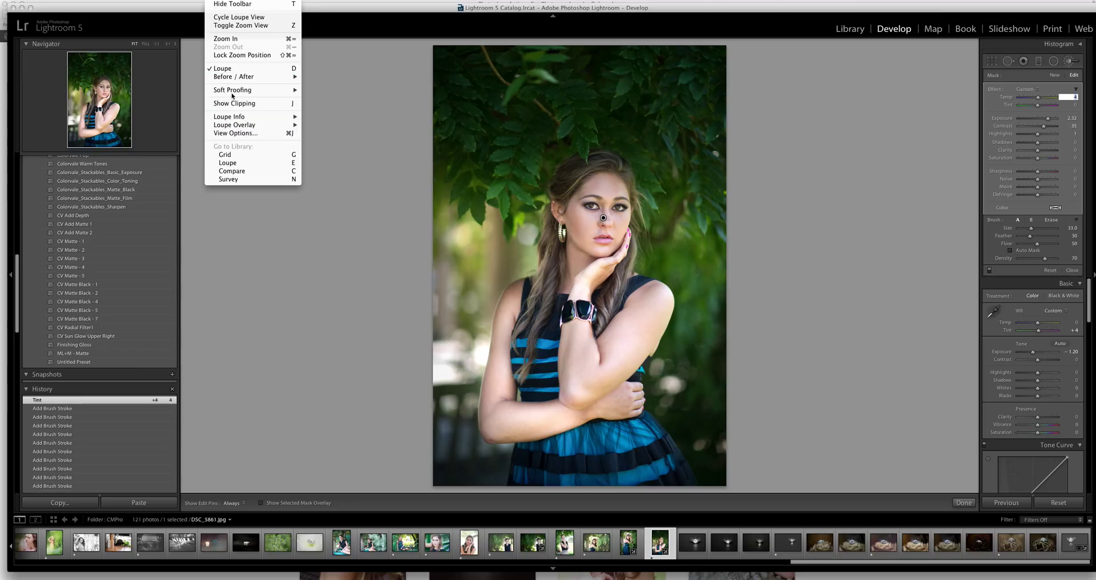
mouse_move(233, 80)
left_click(320, 106)
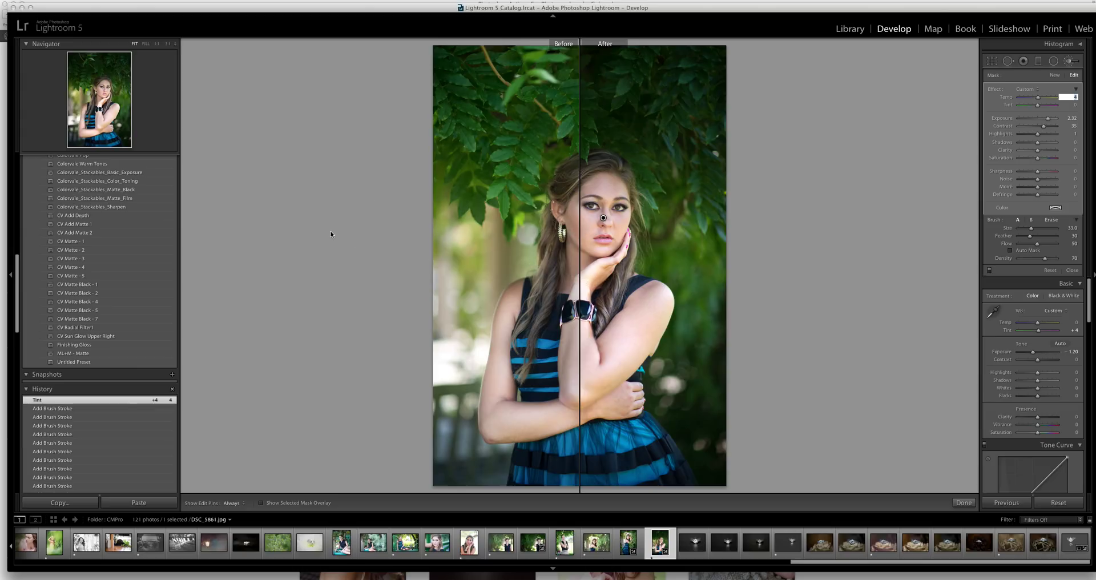
left_click(203, 1)
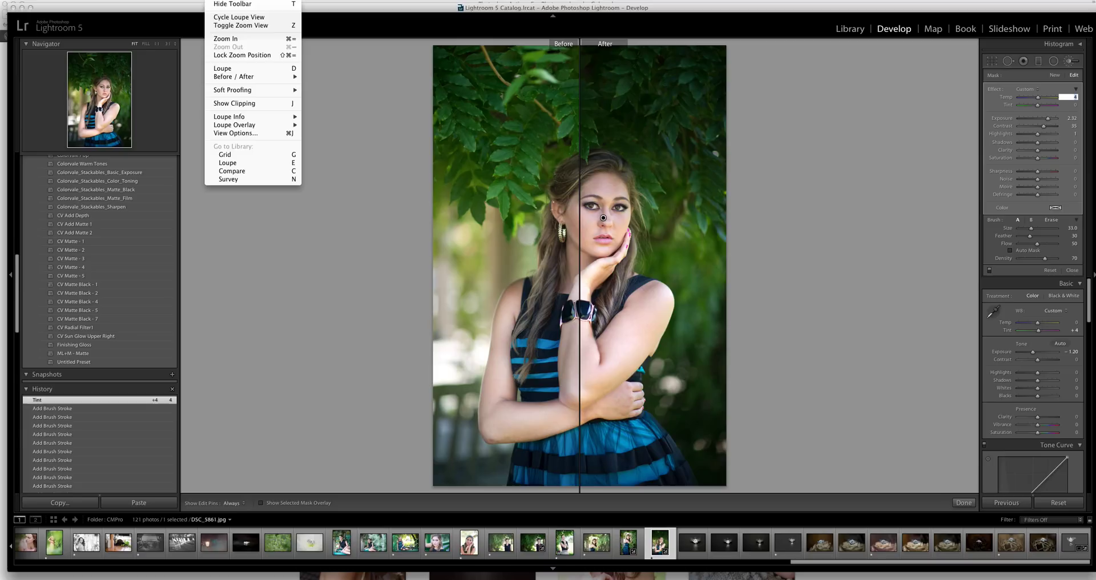
left_click(229, 67)
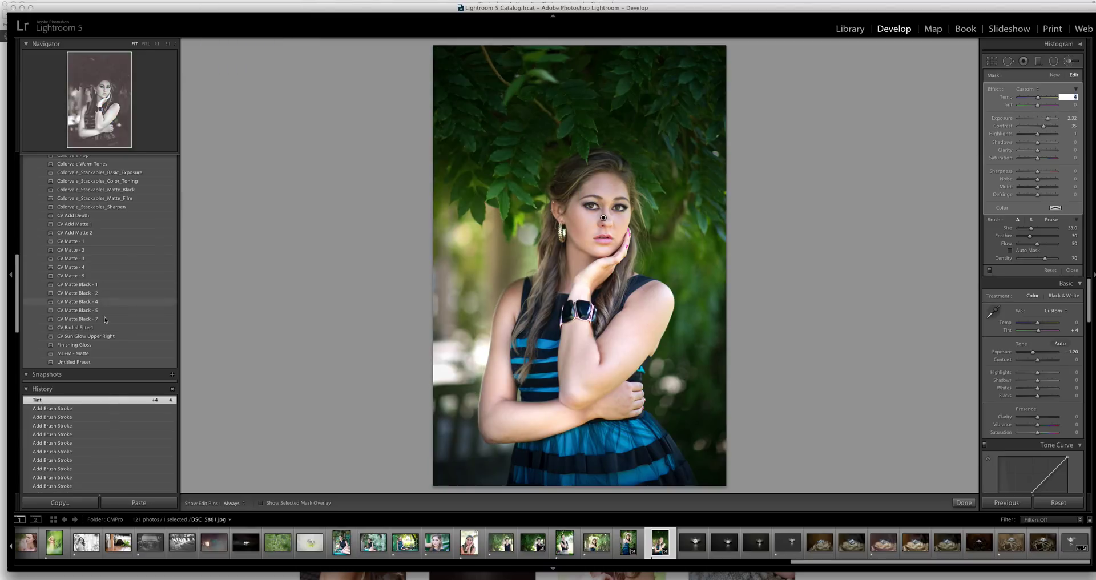
Step: Review the early Exposure history state for comparison and restore the latest Update Color Temperature Adjustment state
scroll(99, 448, "down", 20)
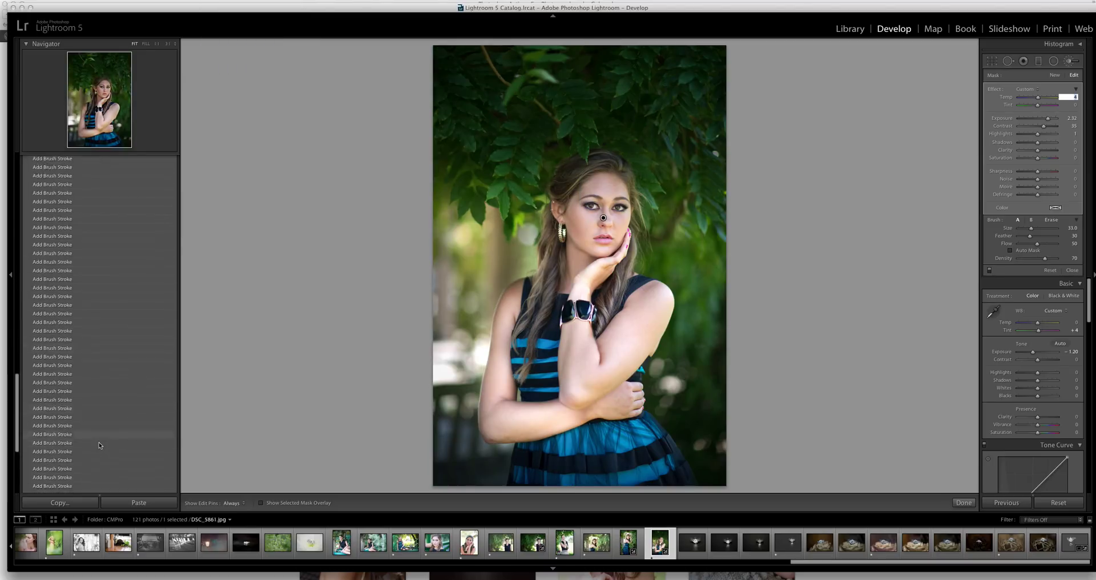
scroll(99, 445, "up", 1)
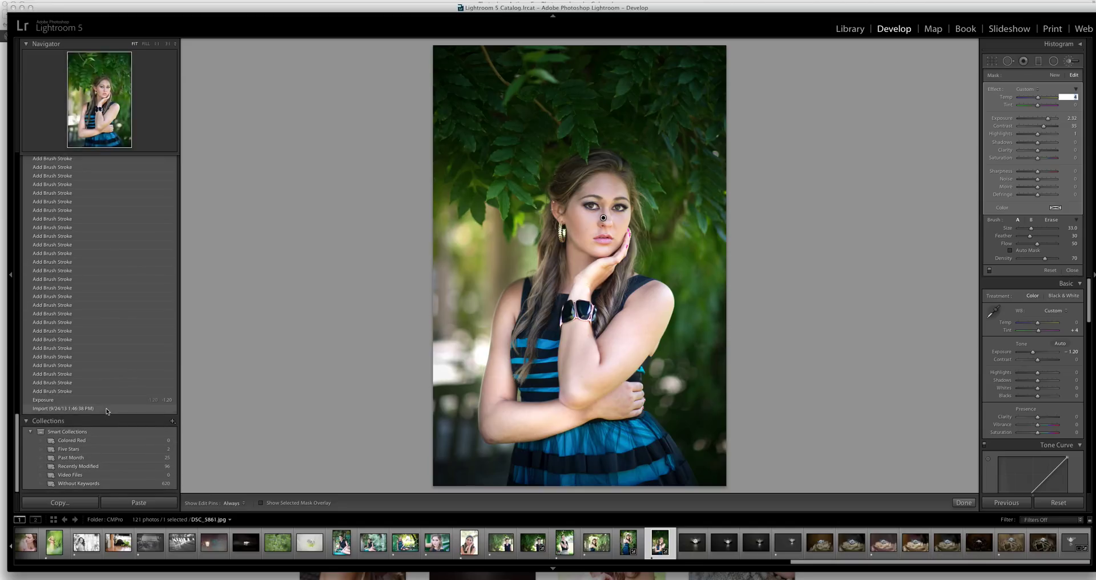
left_click(105, 401)
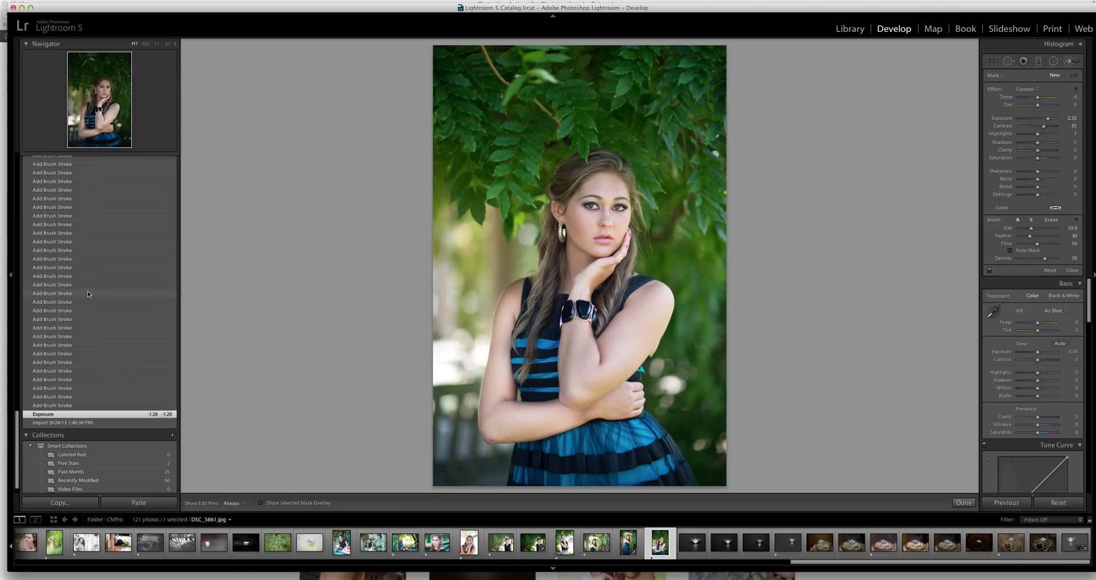
scroll(89, 294, "up", 10)
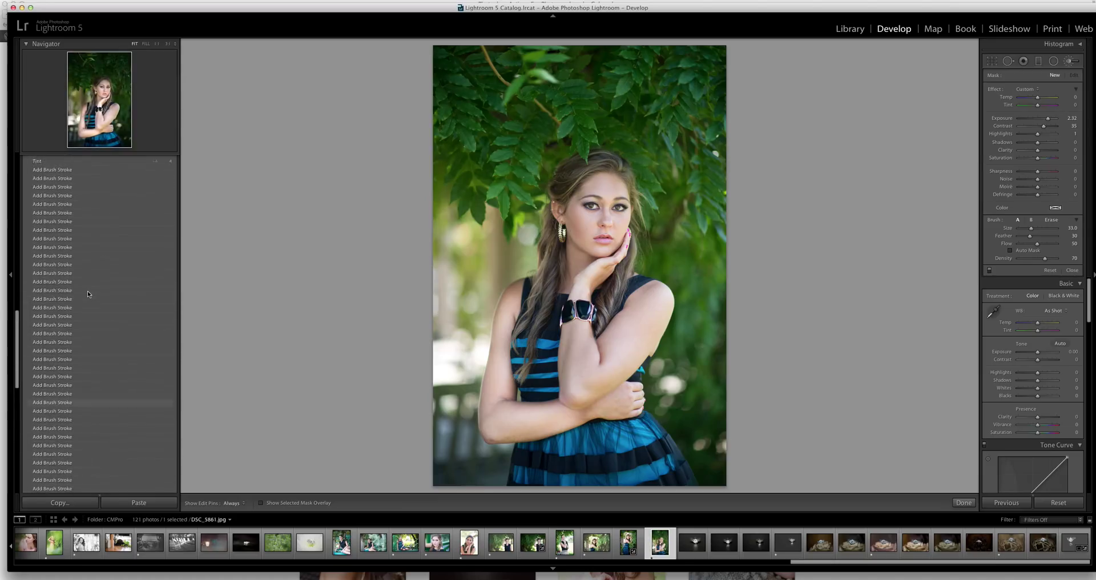
scroll(88, 290, "up", 10)
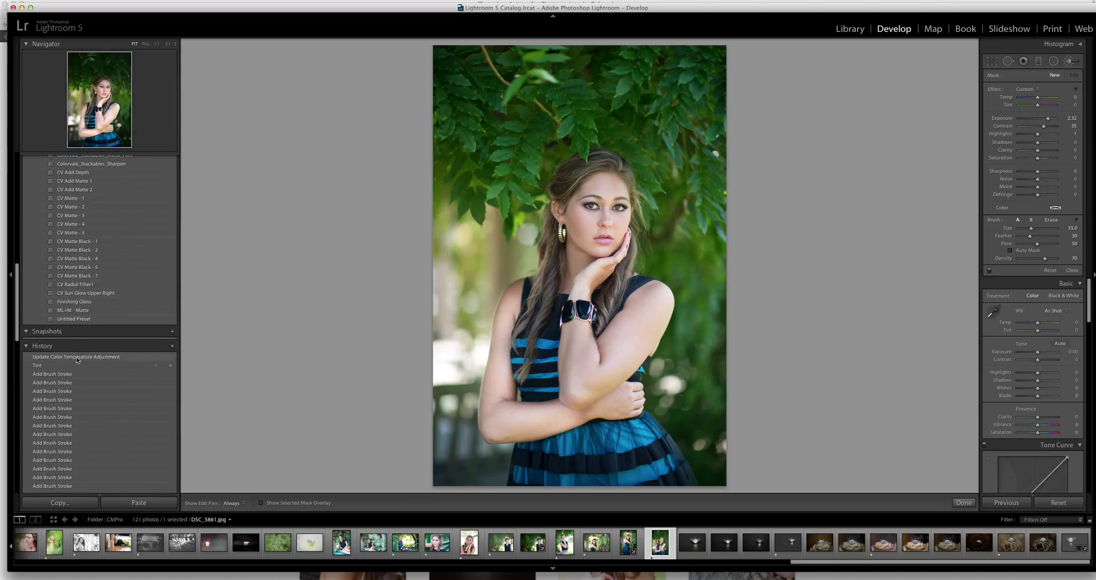
left_click(78, 357)
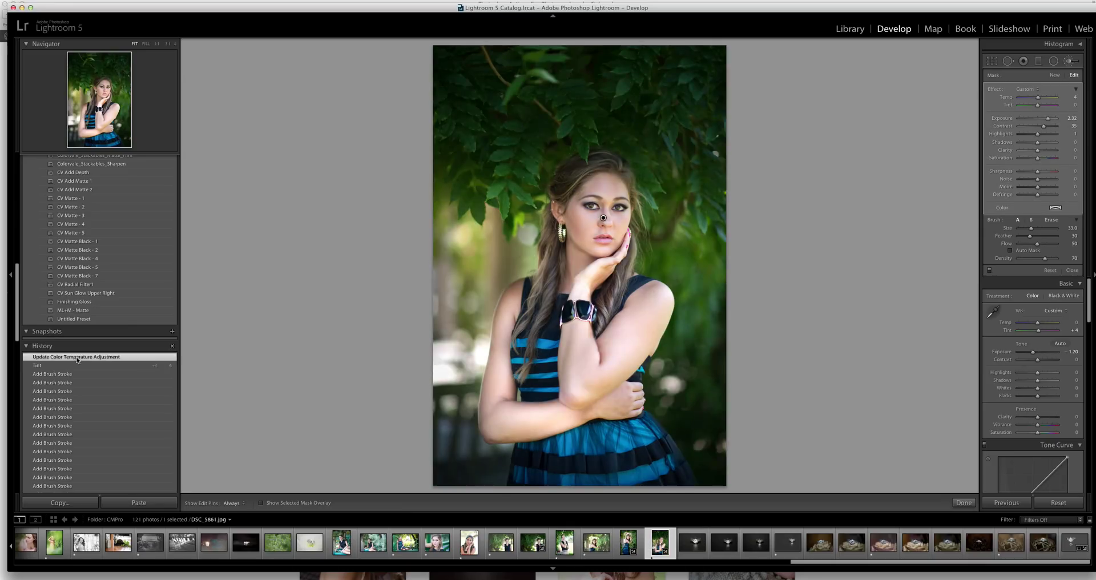
Step: Add further brightening brush strokes over the woman's forehead and the hair beside her face
left_click(598, 183)
key("h")
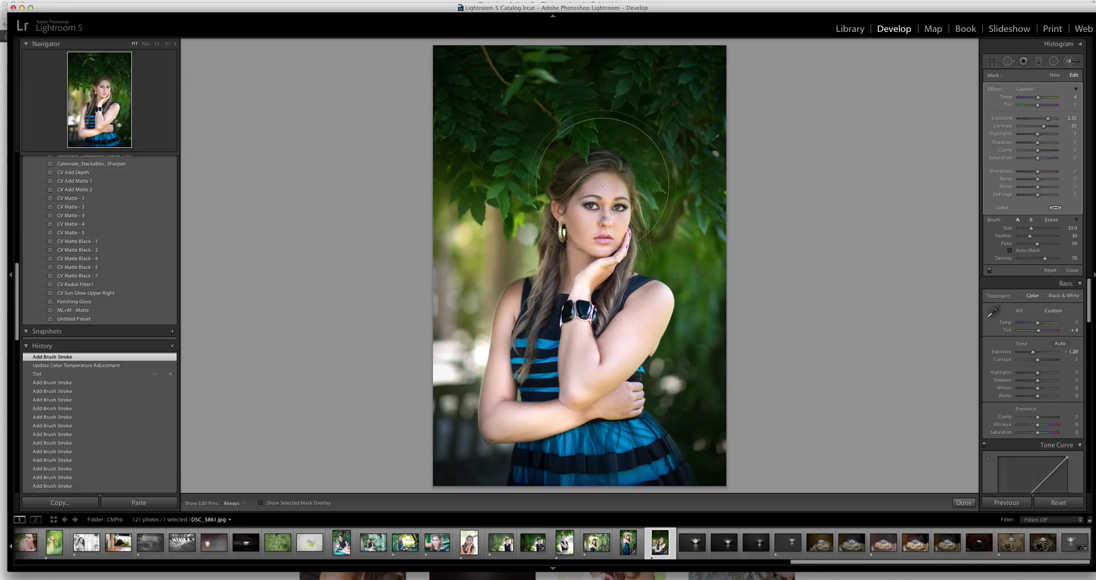
left_click(602, 183)
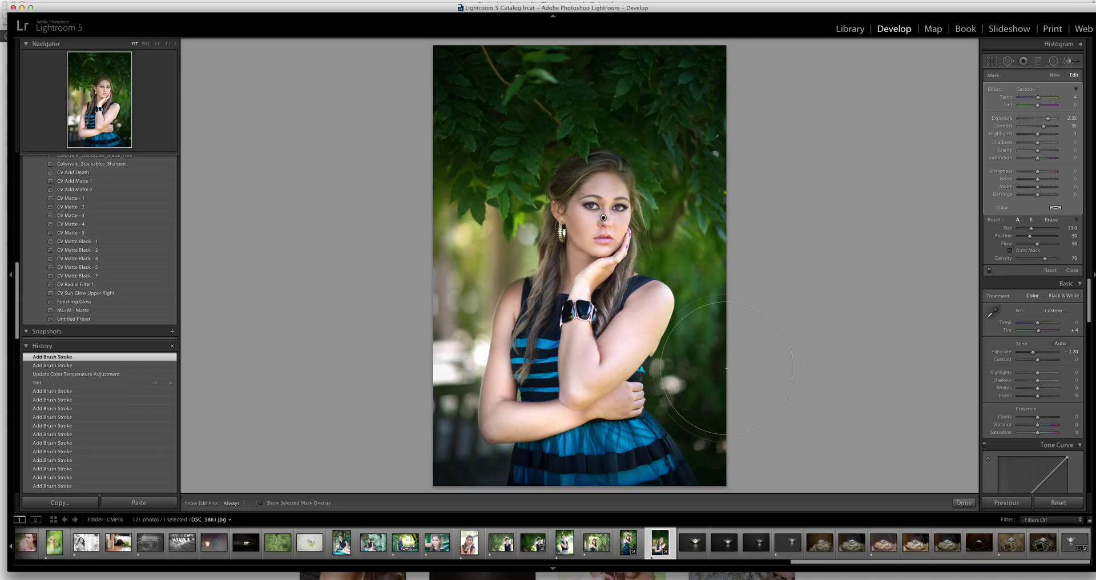
left_click(572, 180)
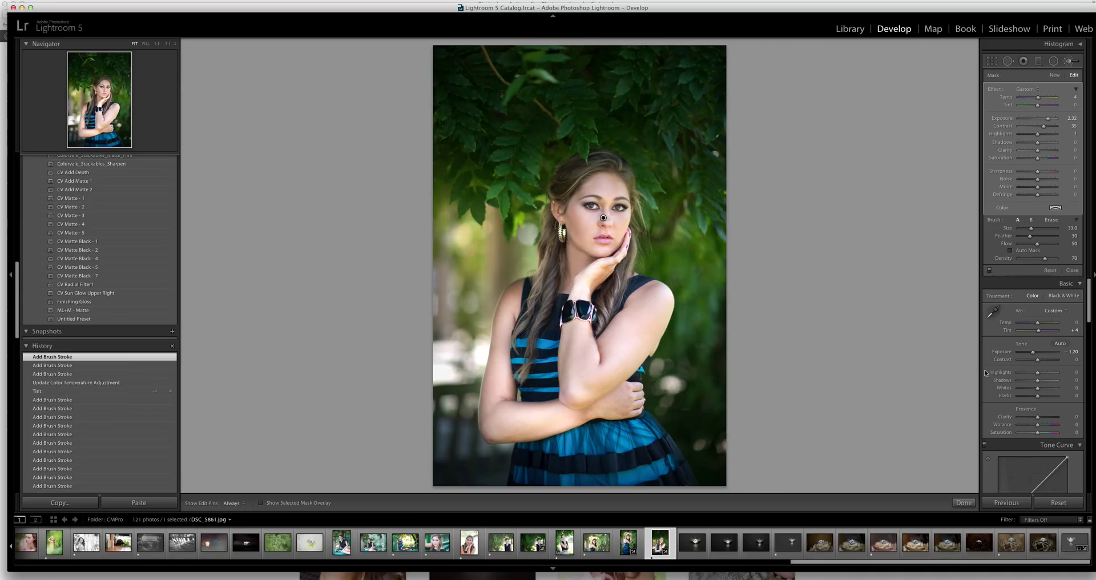